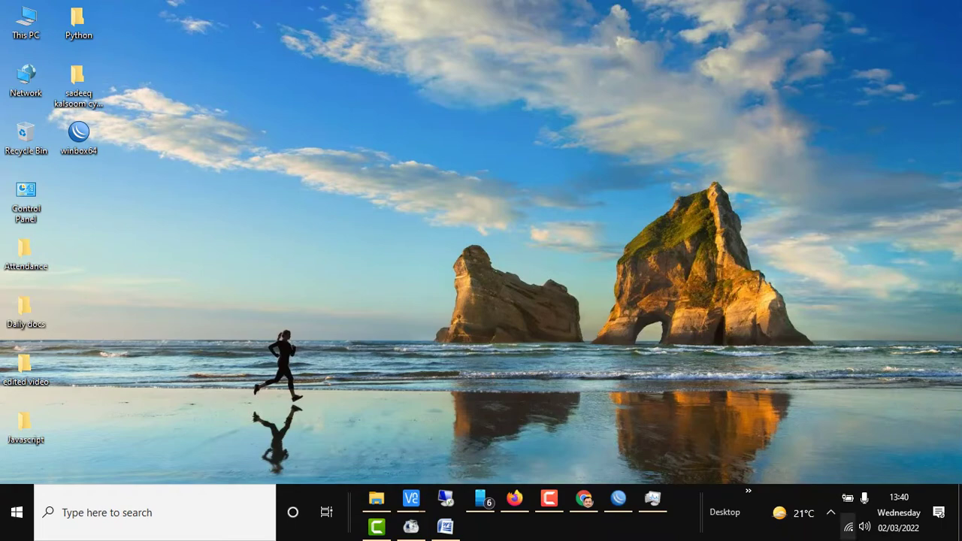
Open the advanced sharing settings through the Ethernet network settings and Network and Sharing Center.
{"action": "right_click", "coordinate": [848, 527]}
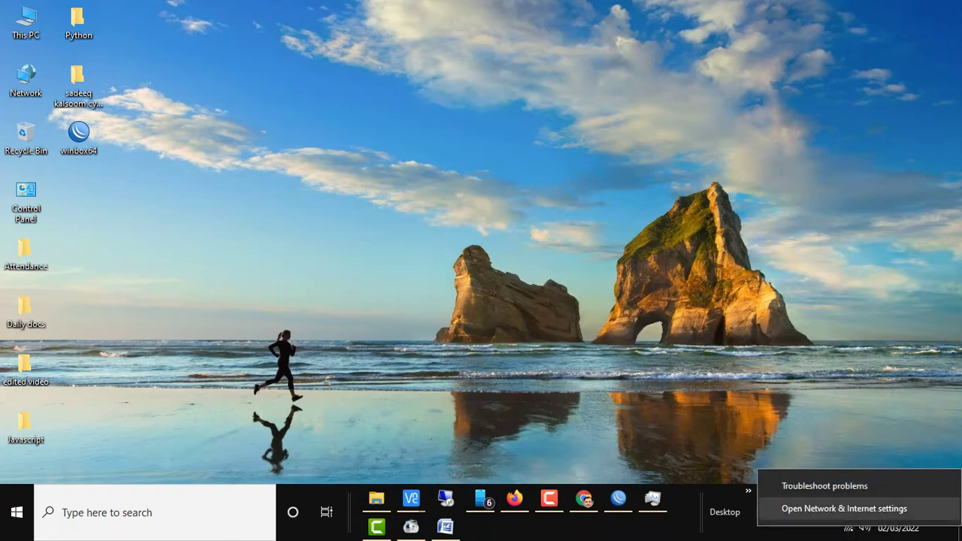
{"action": "left_click", "coordinate": [844, 508]}
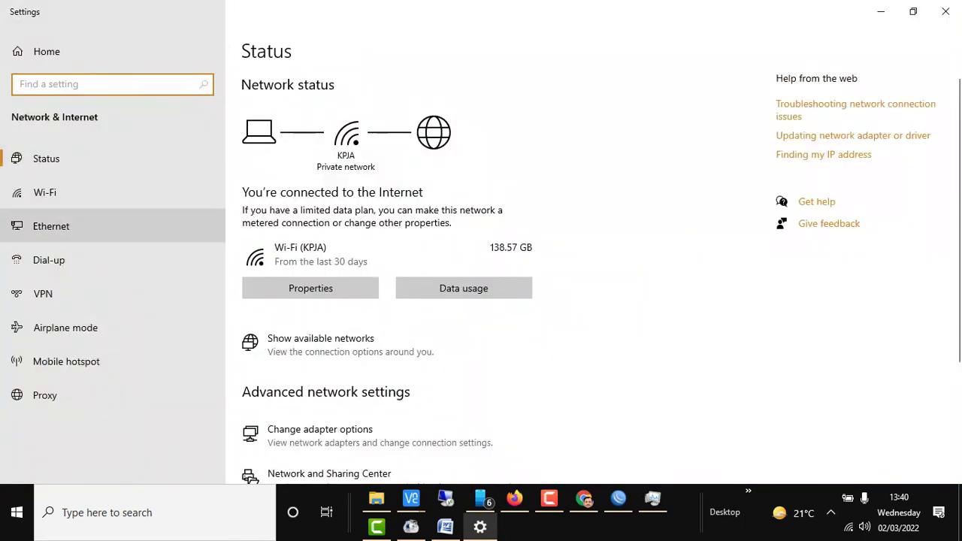
{"action": "left_click", "coordinate": [51, 226]}
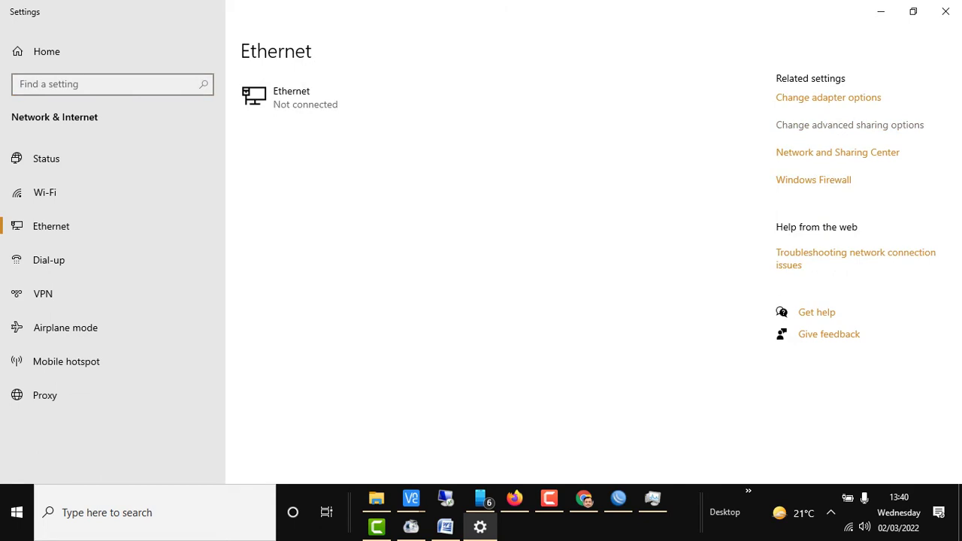
{"action": "left_click", "coordinate": [837, 152]}
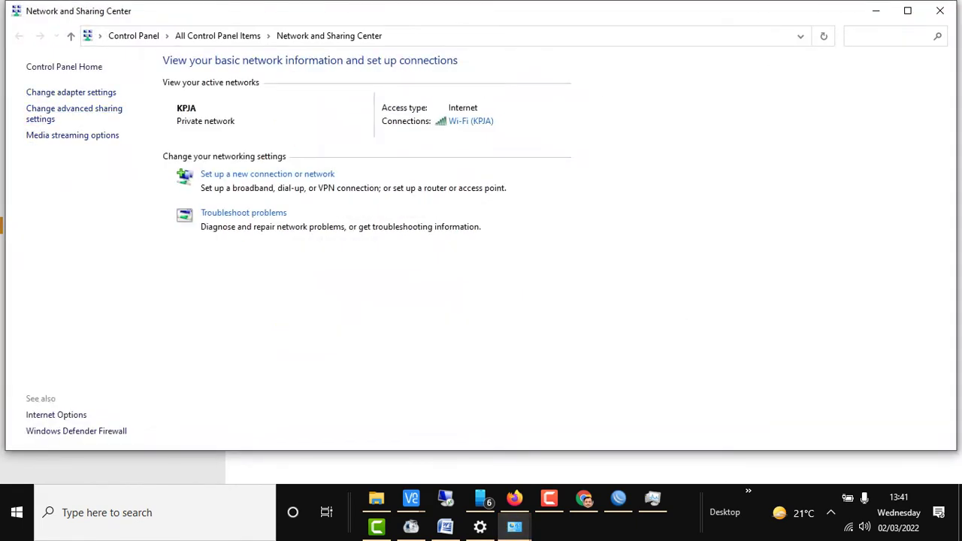
{"action": "left_click", "coordinate": [906, 11]}
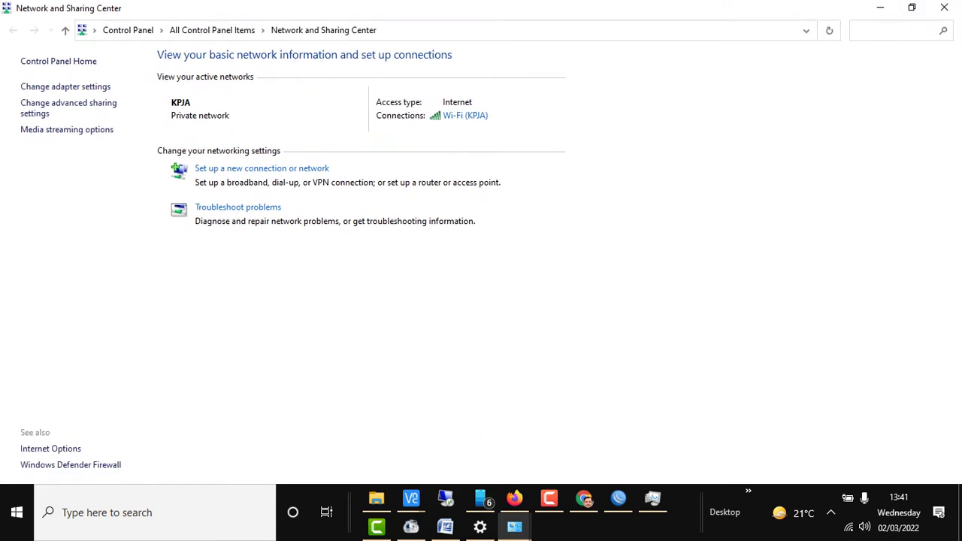
{"action": "left_click", "coordinate": [68, 103]}
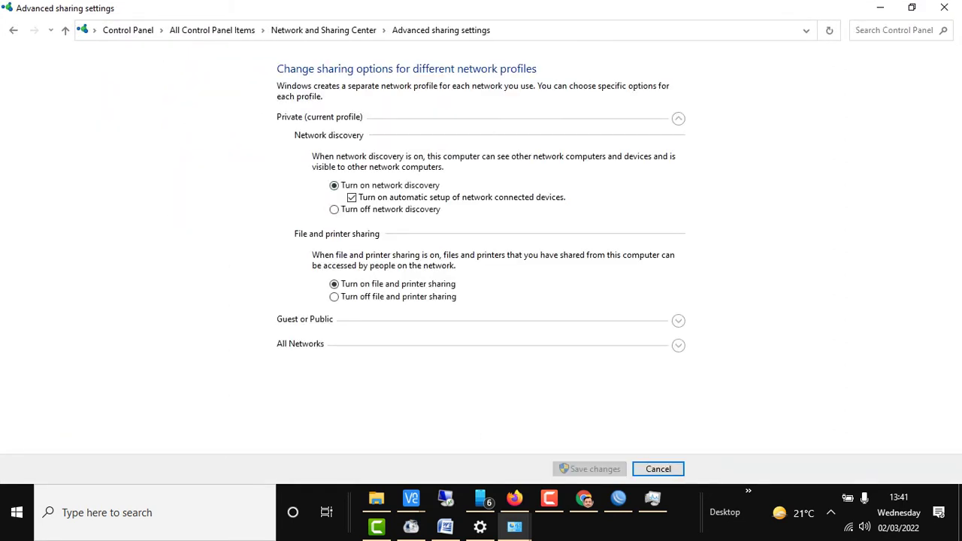
For All Networks, turn on Public folder sharing, turn off password protected sharing, and save the changes.
{"action": "left_click", "coordinate": [678, 118]}
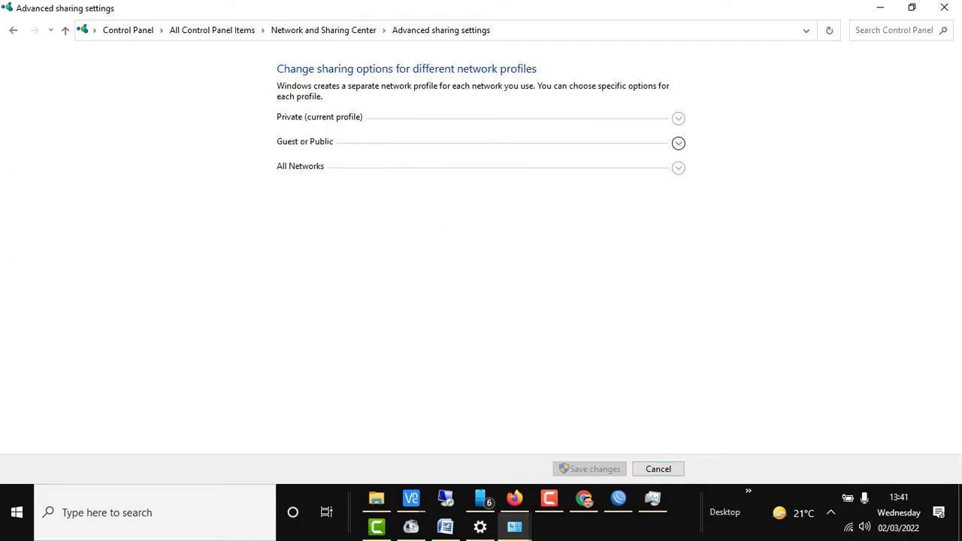
{"action": "left_click", "coordinate": [678, 142]}
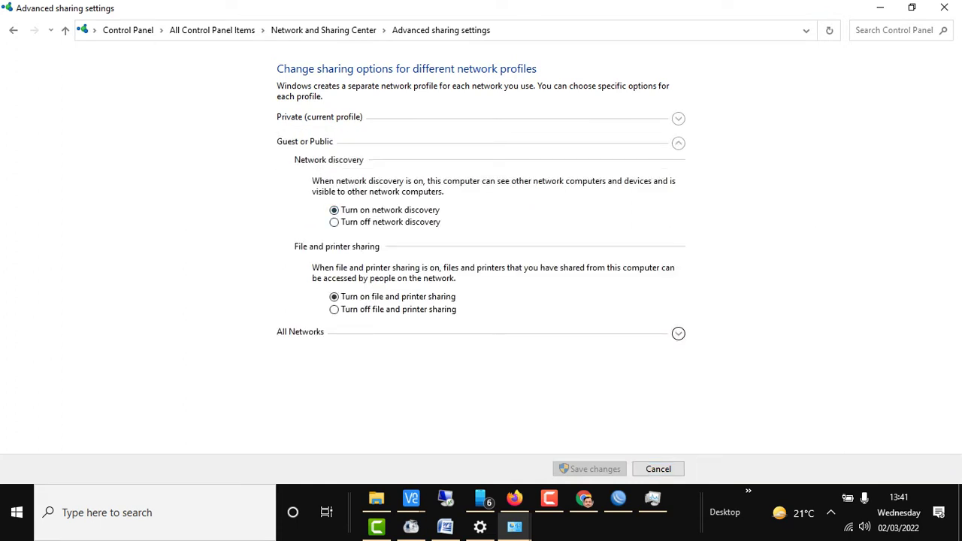
{"action": "left_click", "coordinate": [678, 332]}
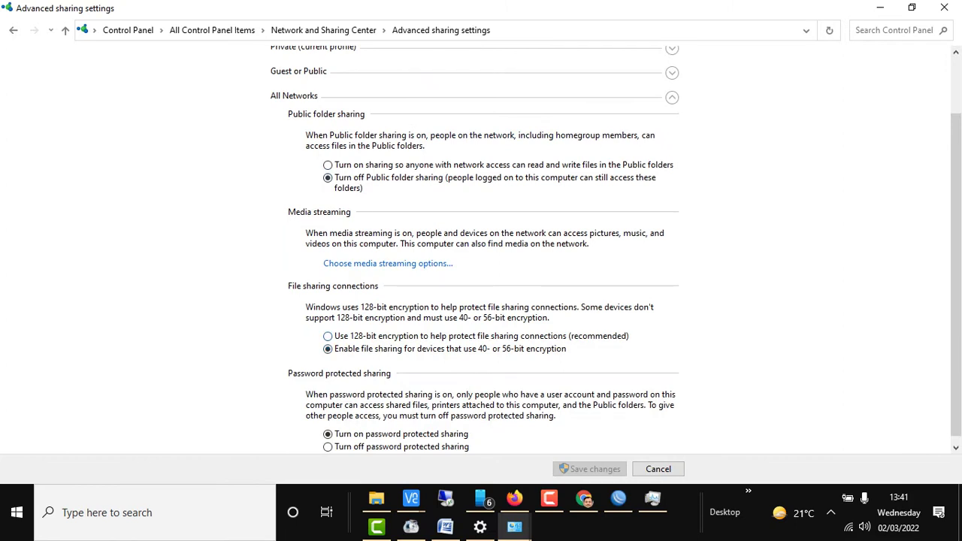
{"action": "left_click", "coordinate": [328, 164]}
{"action": "scroll", "coordinate": [481, 286], "scroll_direction": "down", "scroll_amount": 1}
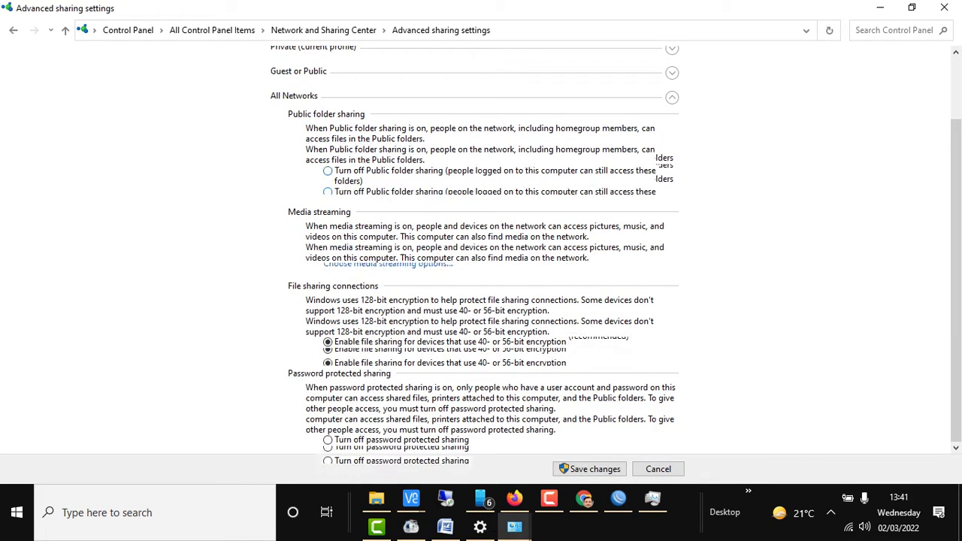
{"action": "left_click", "coordinate": [327, 440]}
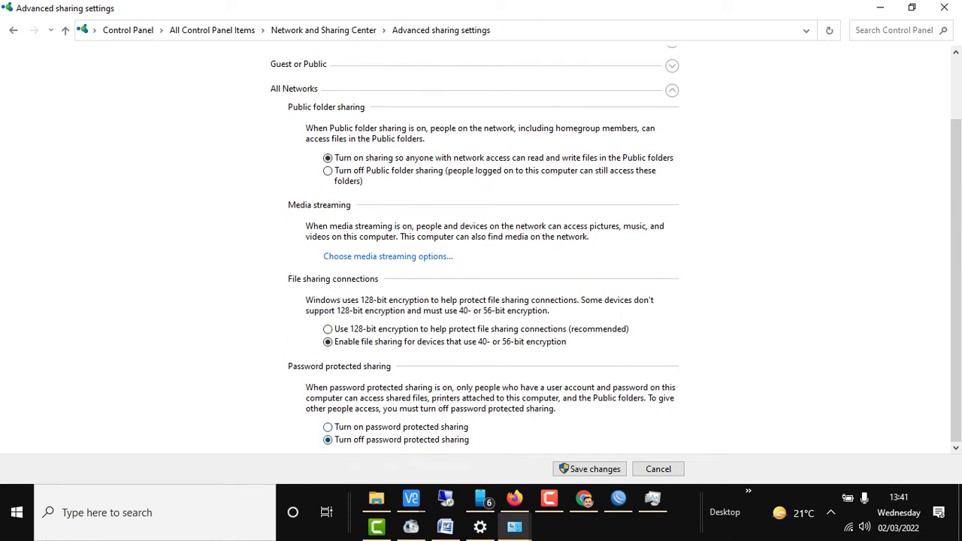
{"action": "left_click", "coordinate": [589, 469]}
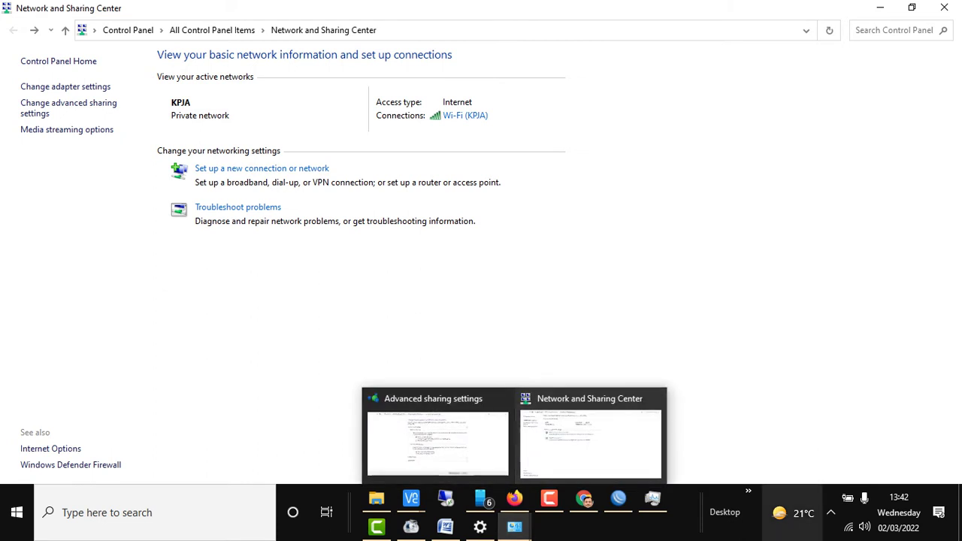
Open the list of known Wi-Fi networks and forget Radio-Meezan-KPJA.
{"action": "right_click", "coordinate": [847, 527]}
{"action": "left_click", "coordinate": [838, 509]}
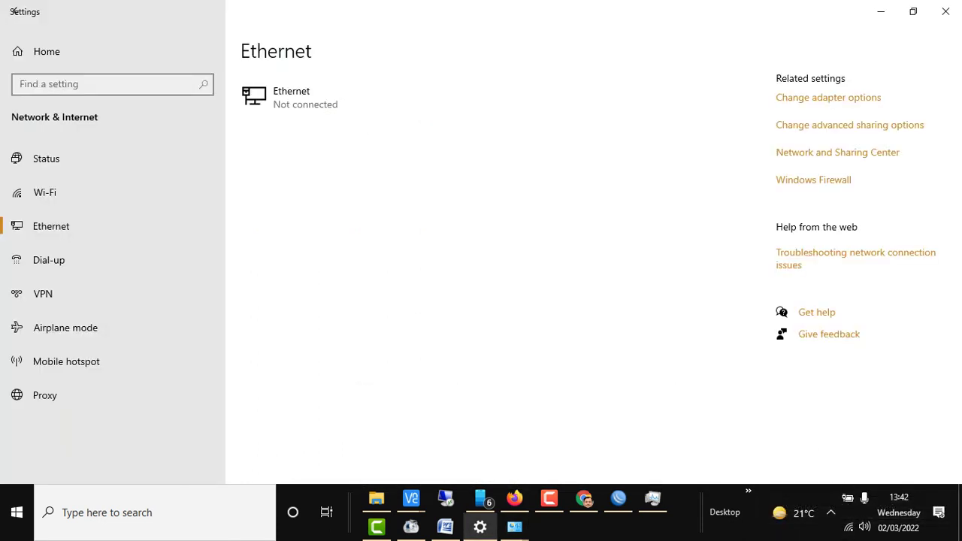
{"action": "left_click", "coordinate": [45, 193]}
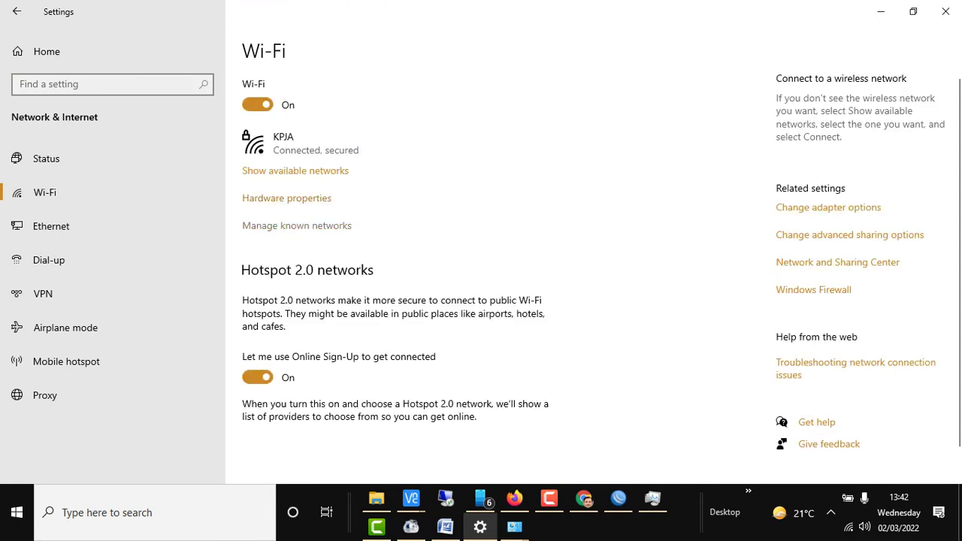
{"action": "left_click", "coordinate": [296, 226]}
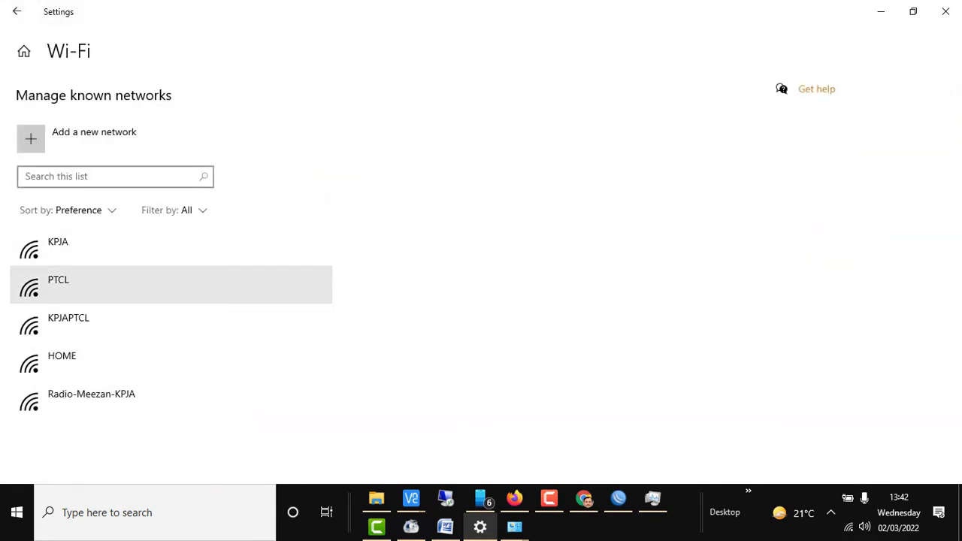
{"action": "left_click", "coordinate": [293, 398]}
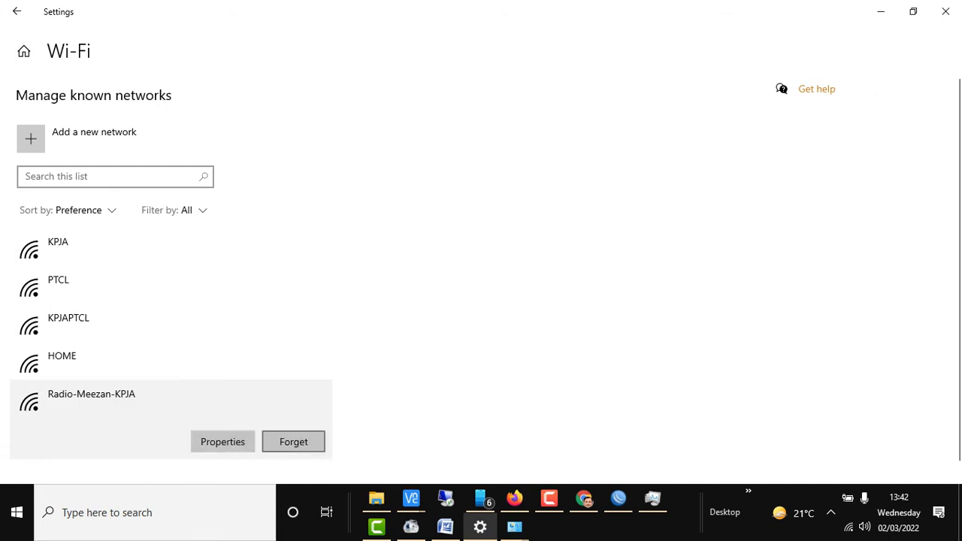
{"action": "left_click", "coordinate": [293, 441]}
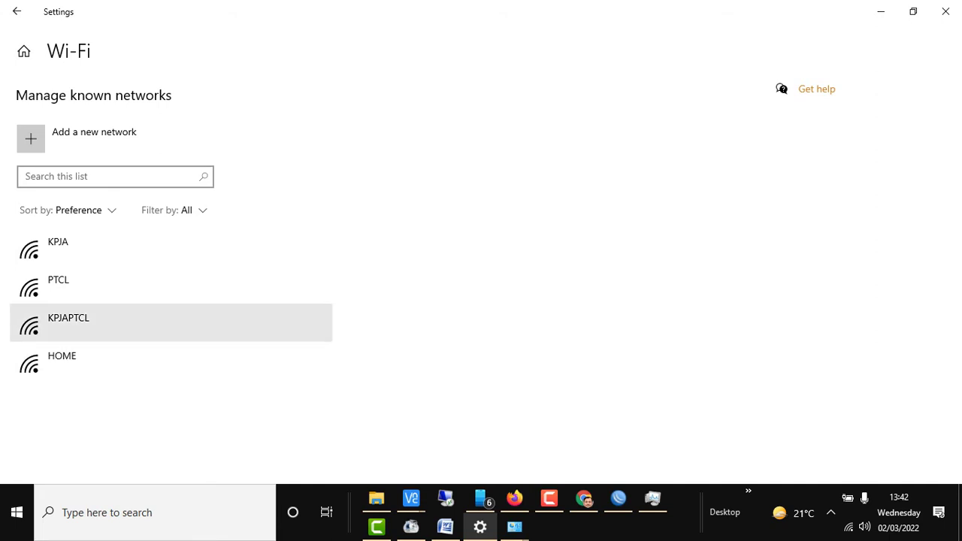
Forget the known networks HOME and KPJAPTCL, and return to the main Wi-Fi settings.
{"action": "left_click", "coordinate": [170, 322]}
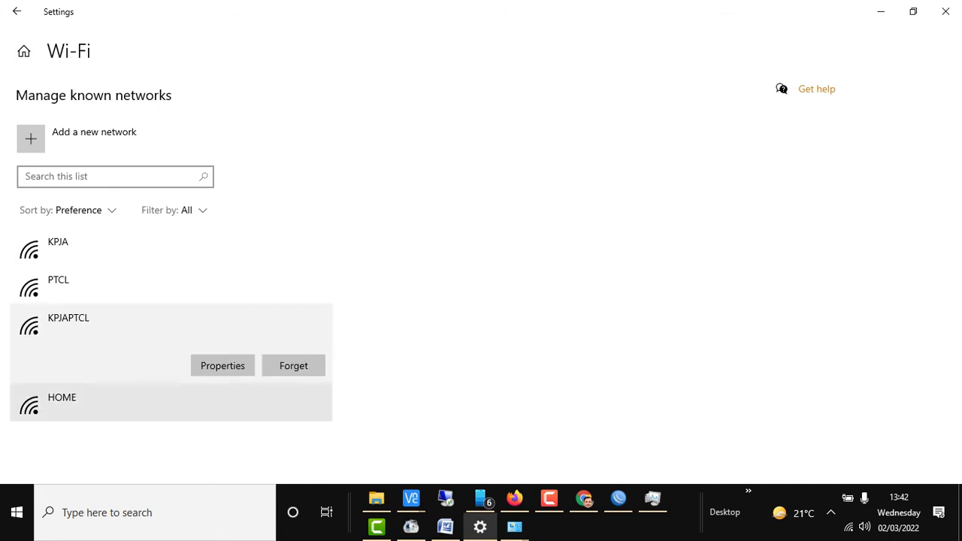
{"action": "left_click", "coordinate": [171, 402]}
{"action": "left_click", "coordinate": [294, 402]}
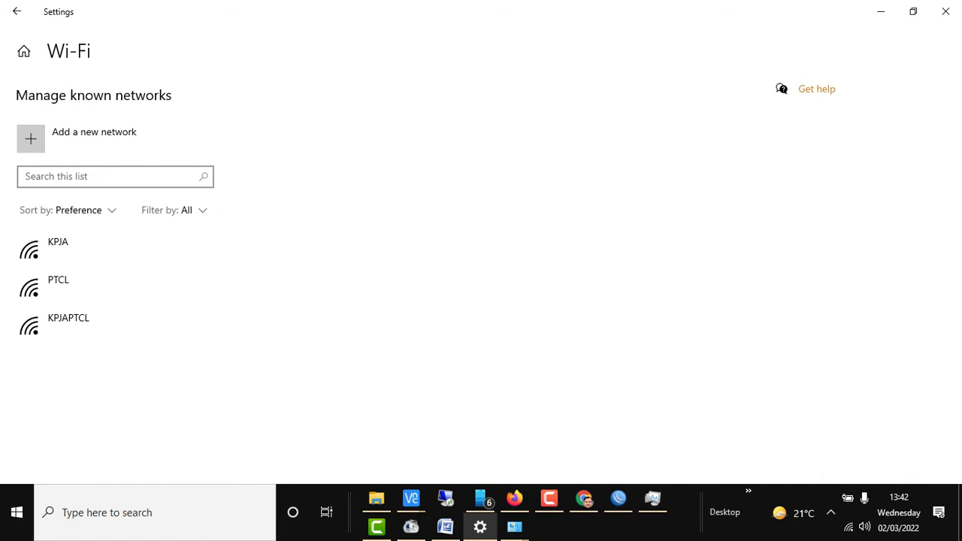
{"action": "left_click", "coordinate": [113, 323]}
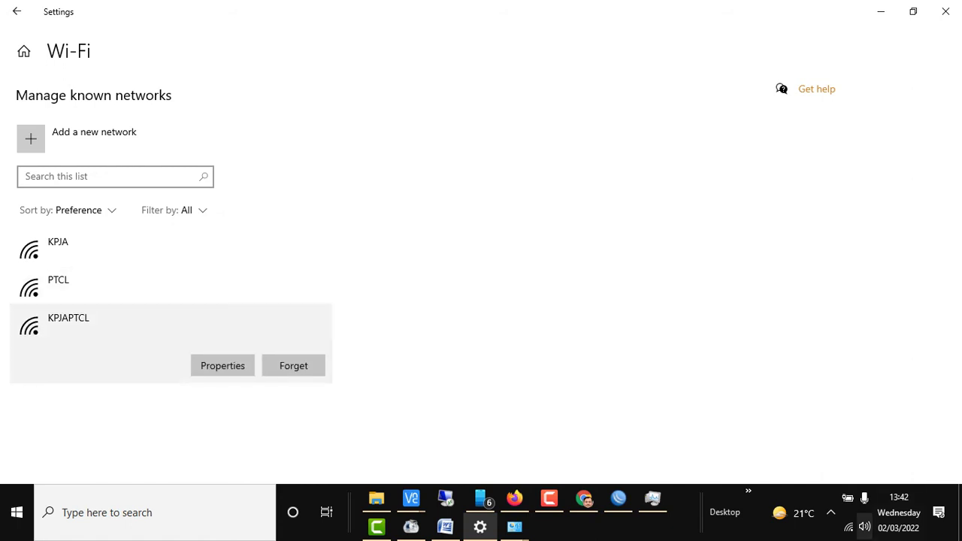
{"action": "left_click", "coordinate": [849, 527]}
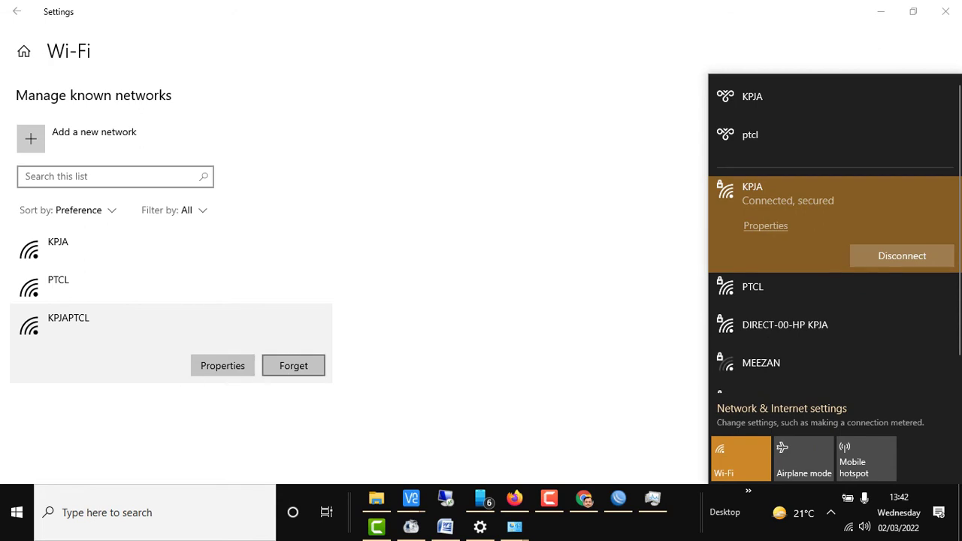
{"action": "left_click", "coordinate": [293, 366]}
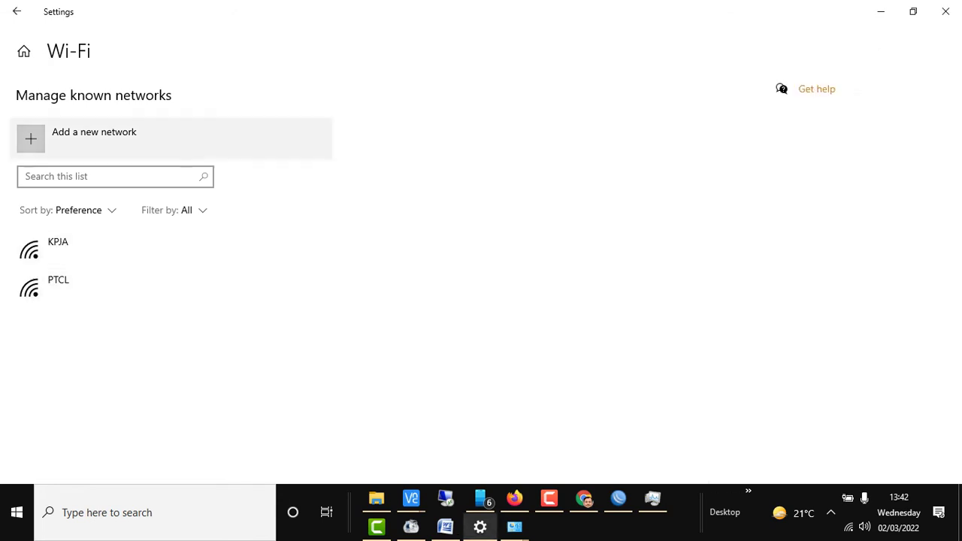
{"action": "left_click", "coordinate": [17, 10]}
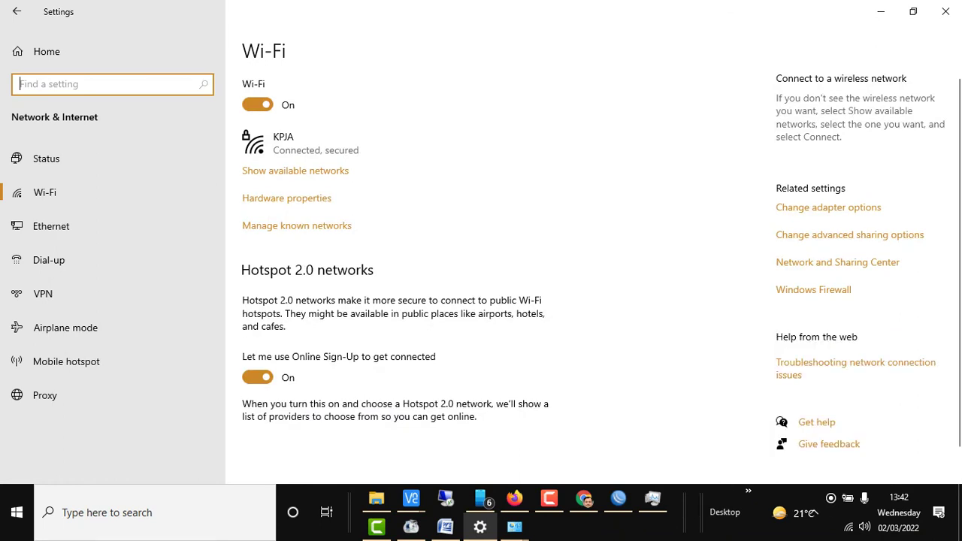
Open Network and Sharing Center from the Wi-Fi settings and view the media streaming options.
{"action": "scroll", "coordinate": [593, 258], "scroll_direction": "down", "scroll_amount": 1}
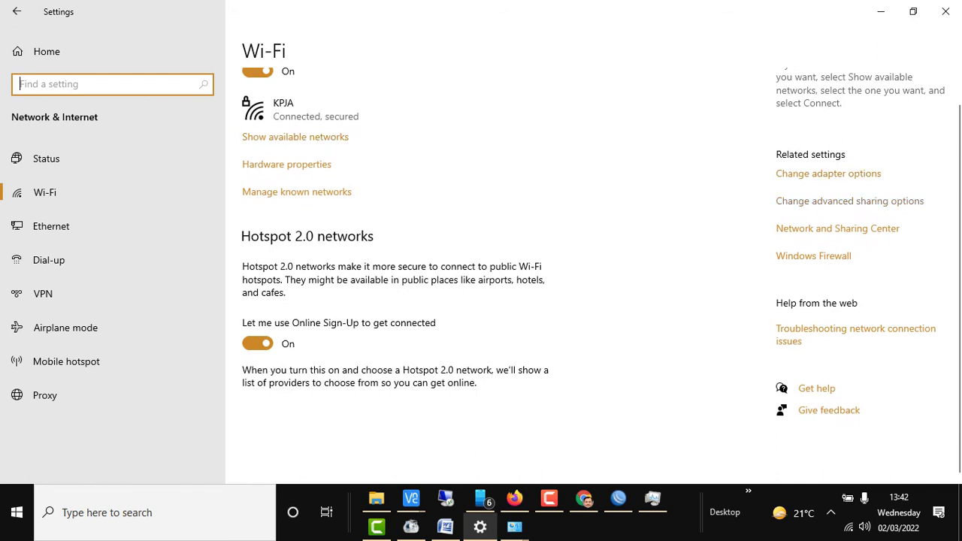
{"action": "left_click", "coordinate": [837, 227]}
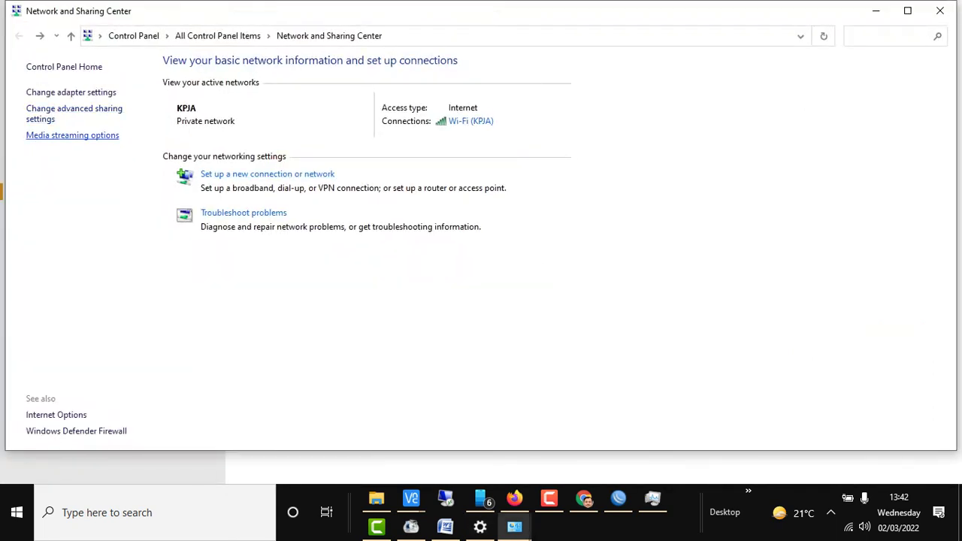
{"action": "left_click", "coordinate": [72, 135]}
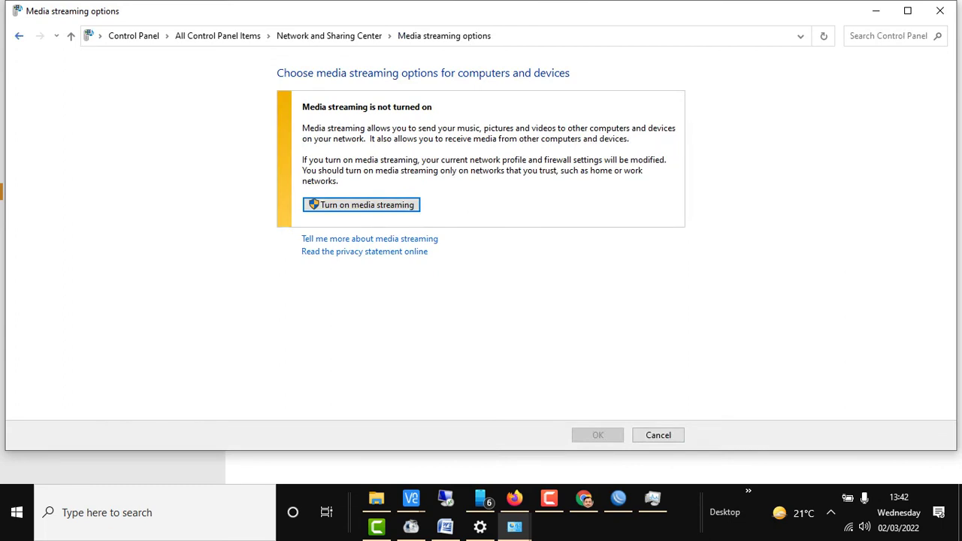
{"action": "key", "text": "alt+Left"}
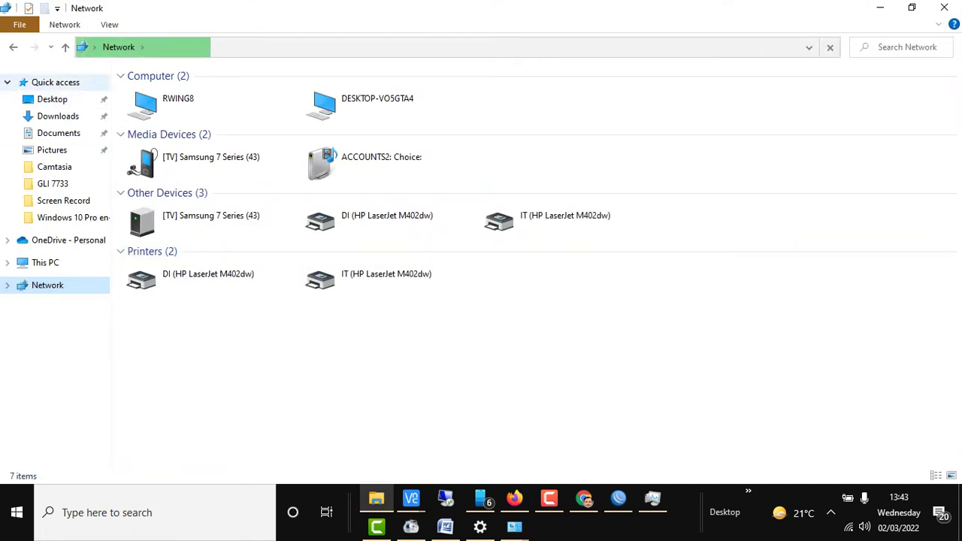
Open This PC from the desktop in a maximized window, go to the Network location and refresh it.
{"action": "key", "text": "super+d"}
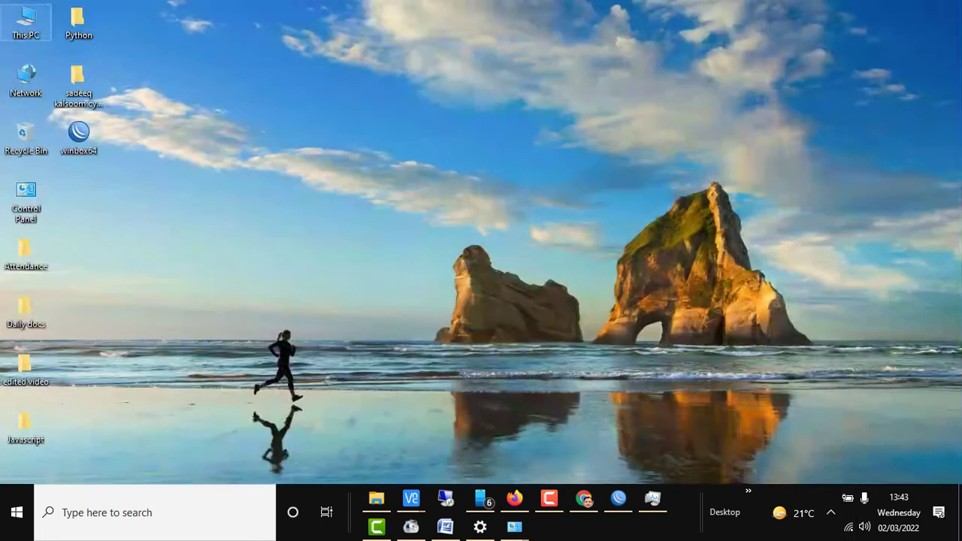
{"action": "double_click", "coordinate": [25, 22]}
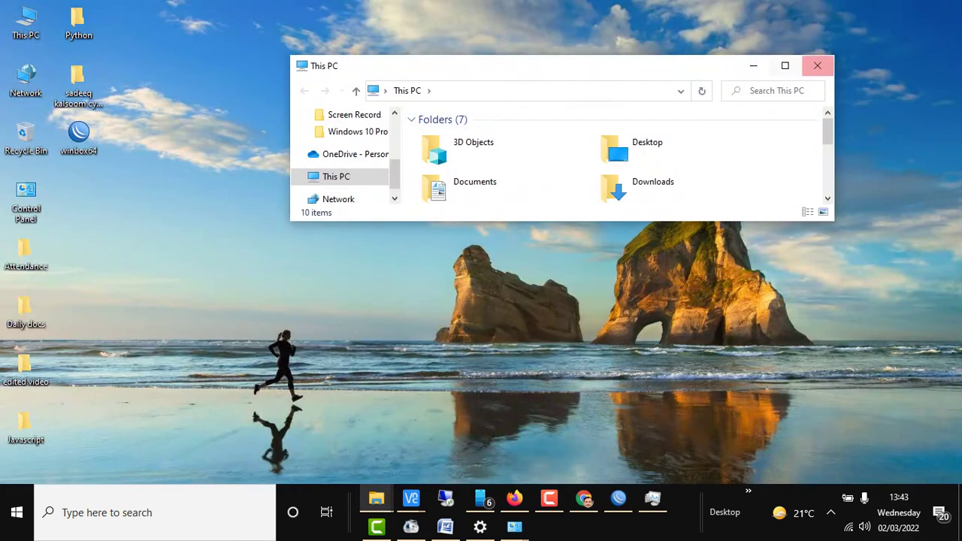
{"action": "left_click", "coordinate": [784, 65]}
{"action": "left_click", "coordinate": [48, 285]}
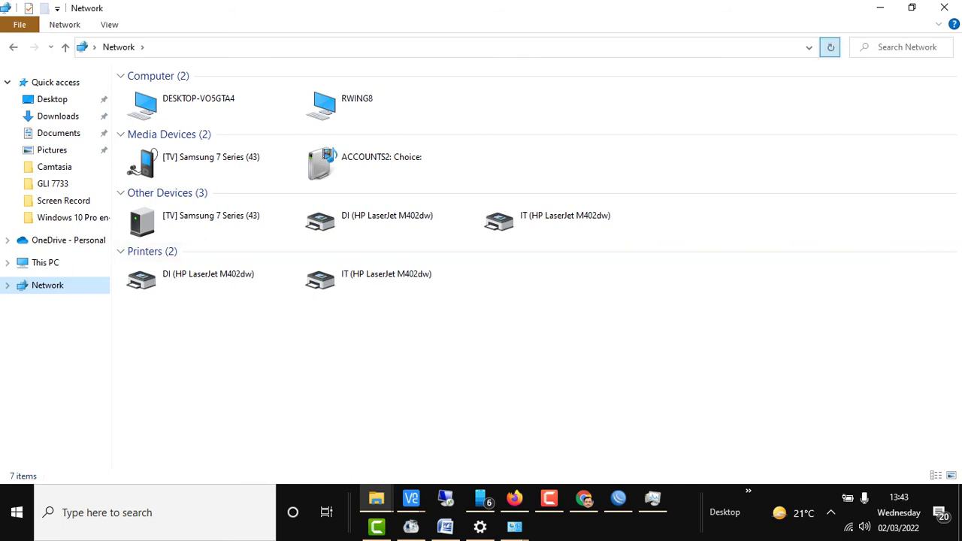
{"action": "left_click", "coordinate": [829, 46]}
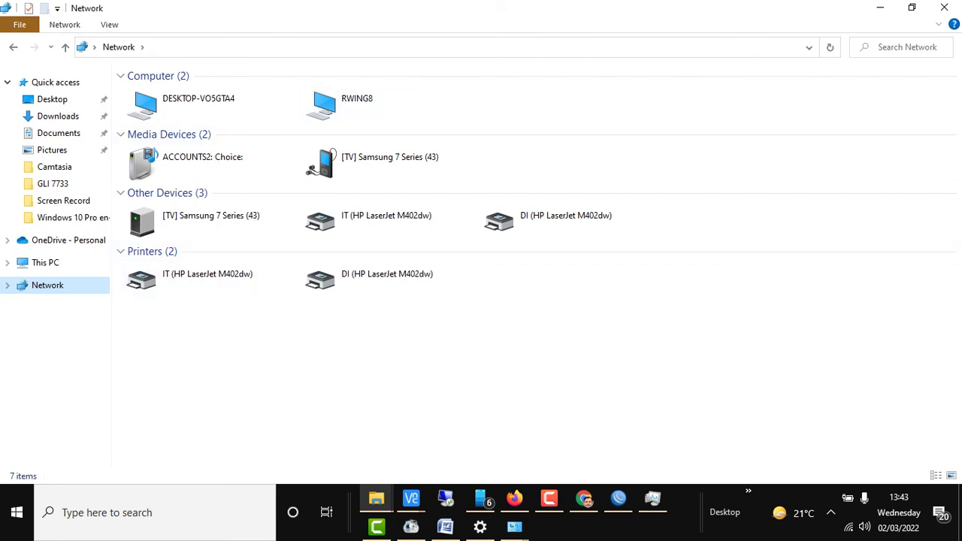
Check the actions available for the RWING8 computer, dismiss them and minimize the Network window.
{"action": "left_click", "coordinate": [388, 104]}
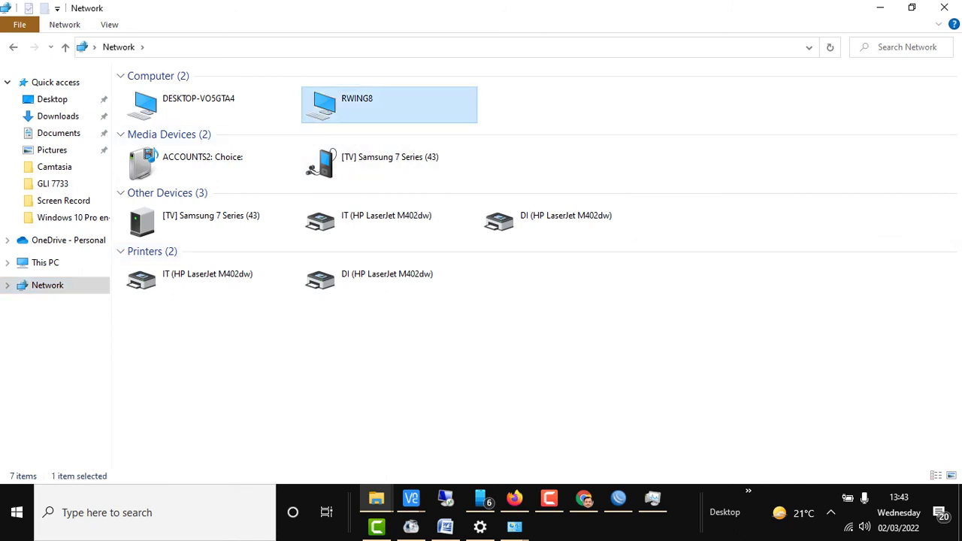
{"action": "right_click", "coordinate": [351, 95]}
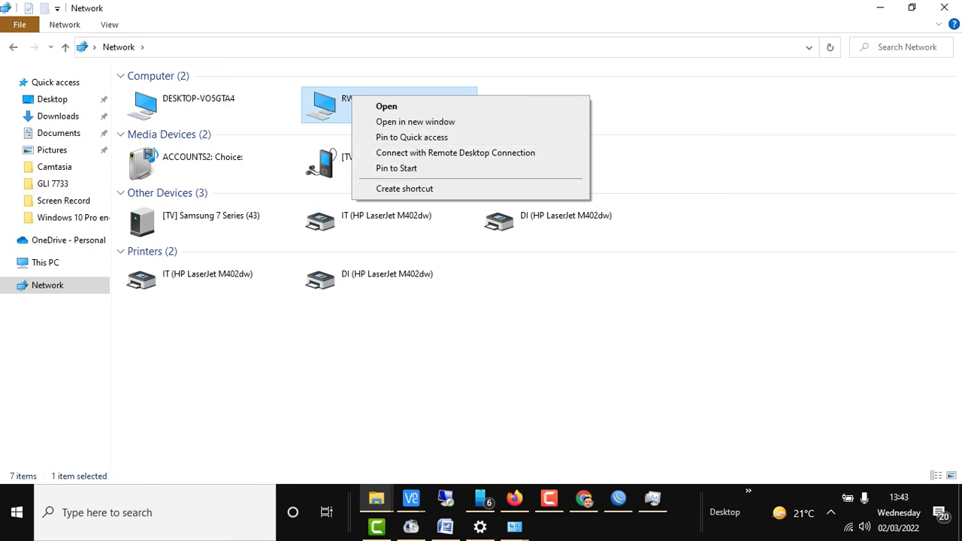
{"action": "key", "text": "Escape"}
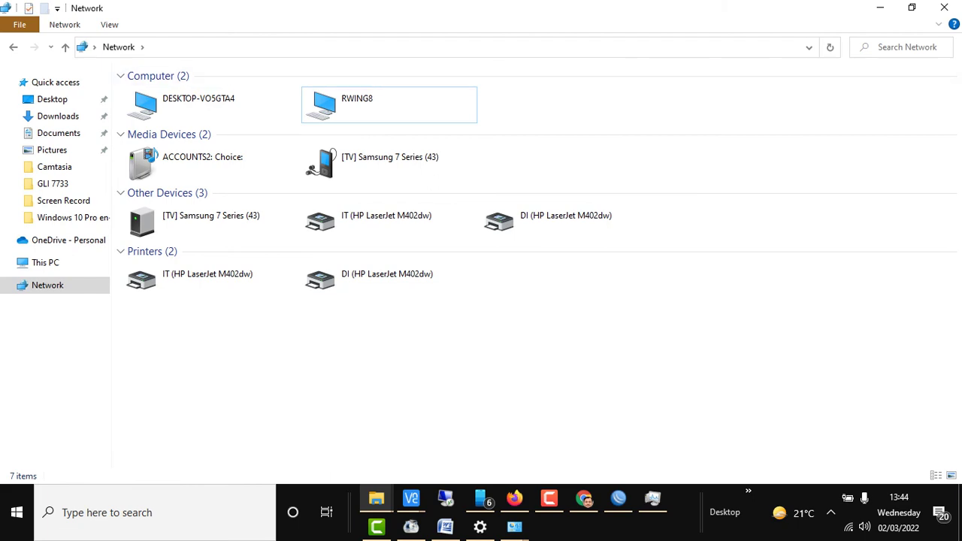
{"action": "left_click", "coordinate": [880, 7]}
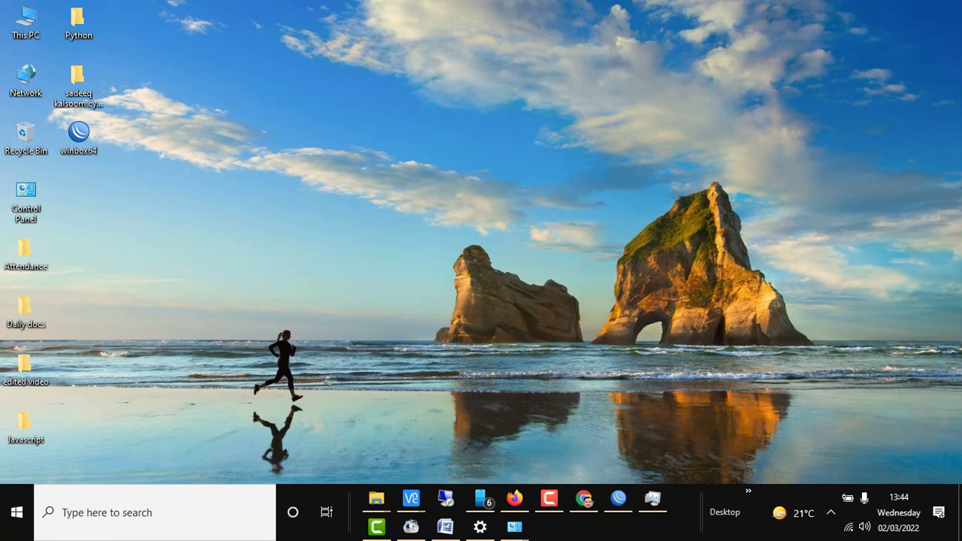
Close the open Network and Sharing Center window and navigate the maximized Advanced sharing settings window to Network and Sharing Center.
{"action": "mouse_move", "coordinate": [514, 526]}
{"action": "left_click", "coordinate": [590, 470]}
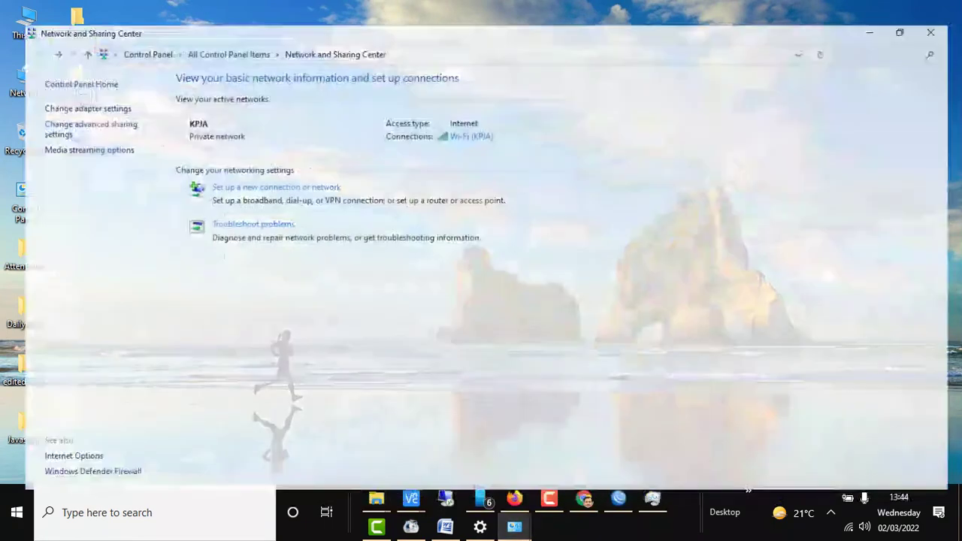
{"action": "left_click", "coordinate": [944, 8]}
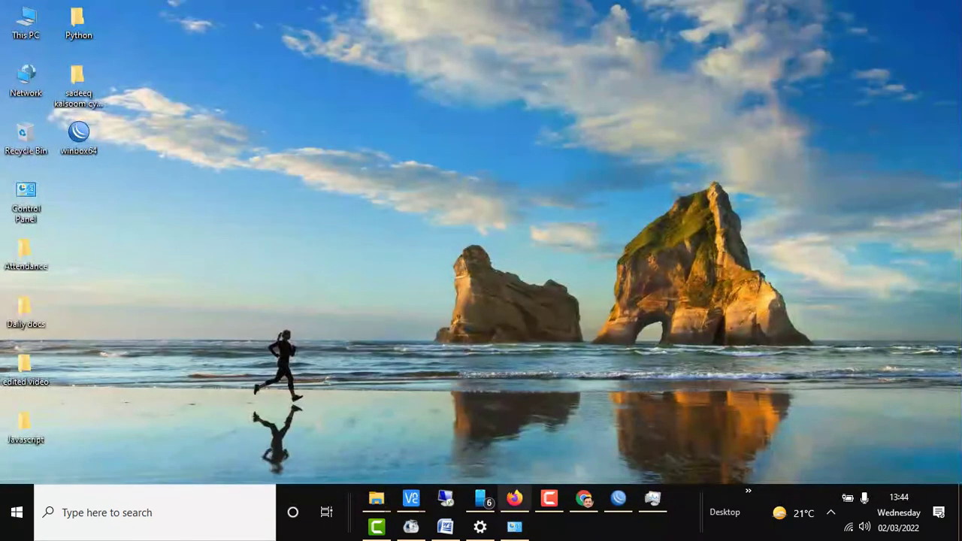
{"action": "left_click", "coordinate": [514, 526]}
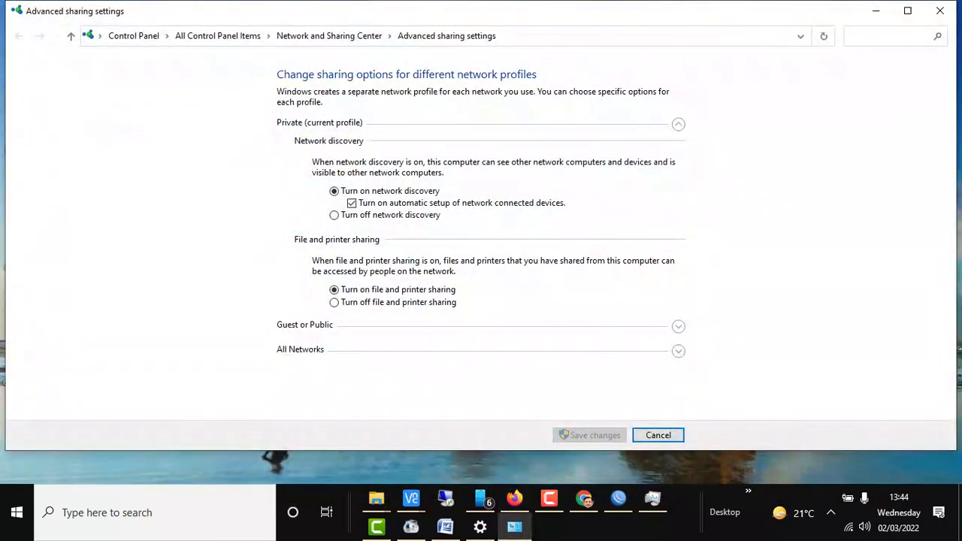
{"action": "left_click", "coordinate": [907, 11]}
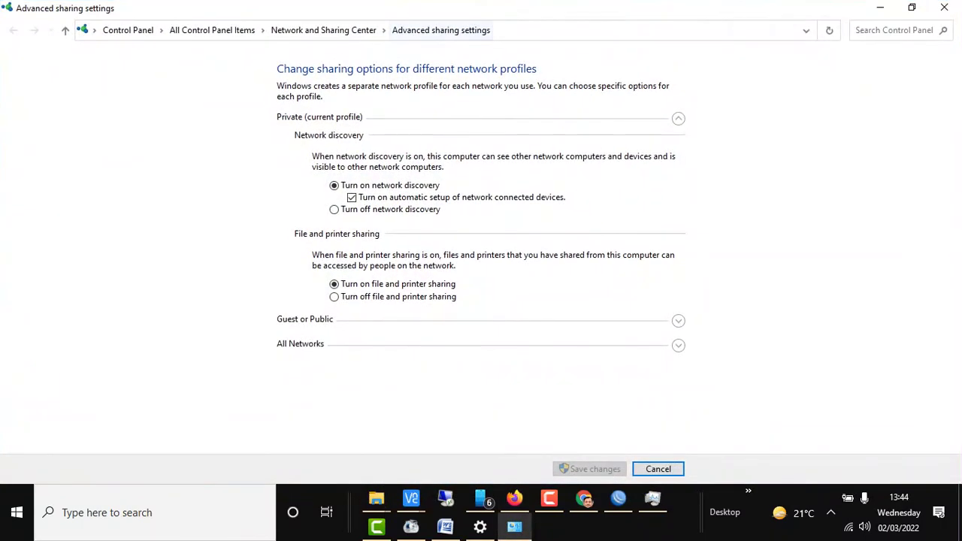
{"action": "left_click", "coordinate": [323, 30]}
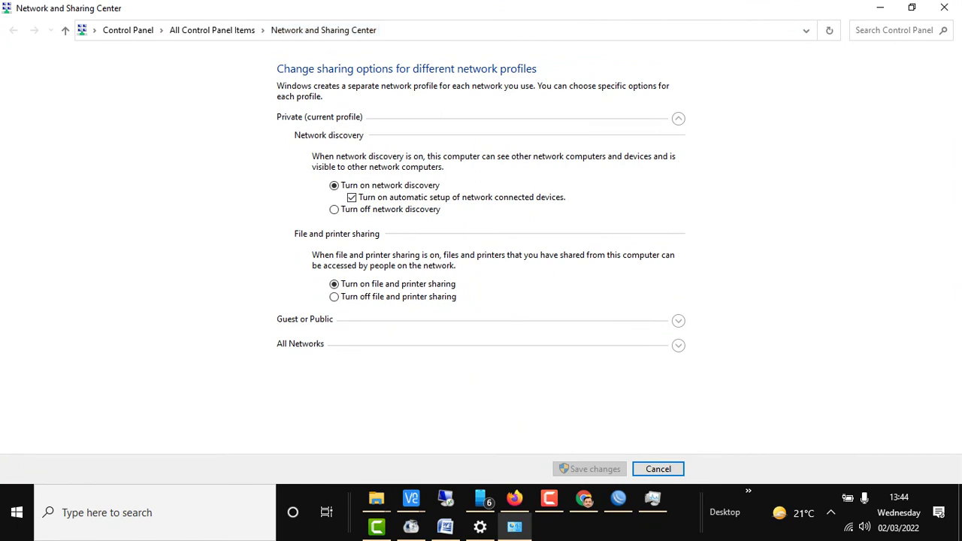